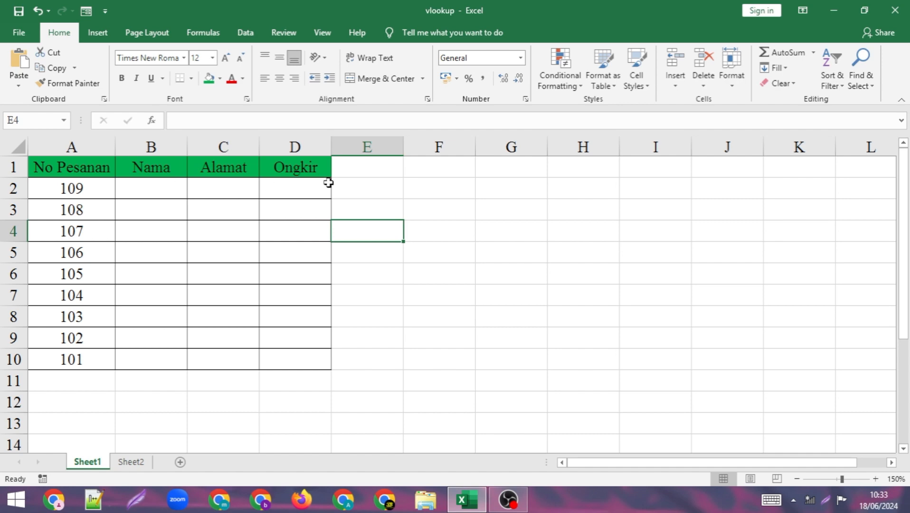
Step: Compare the empty order table on Sheet1 with the customer data and shipping cost tables on Sheet2
click(127, 463)
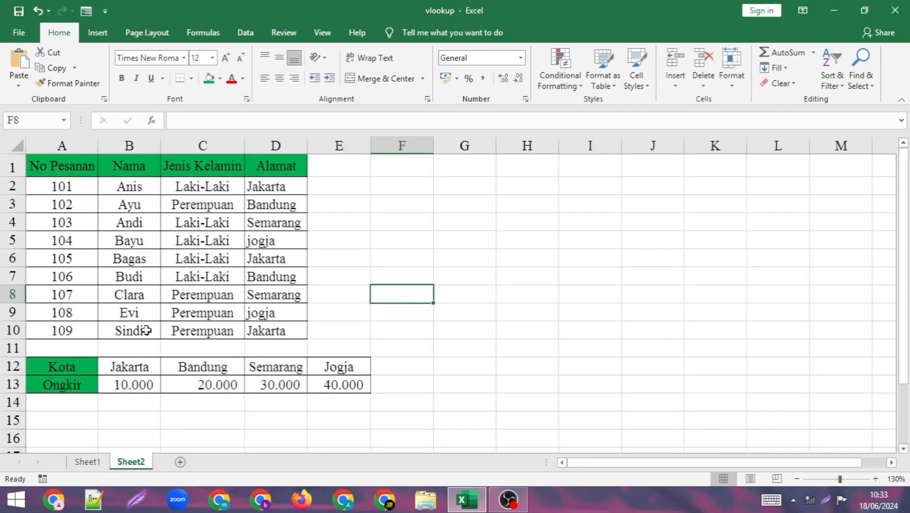
click(88, 463)
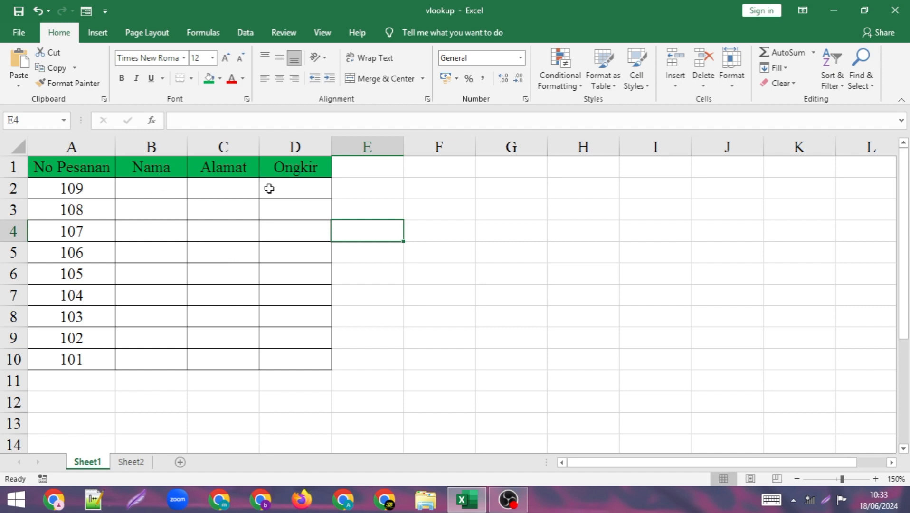
click(131, 461)
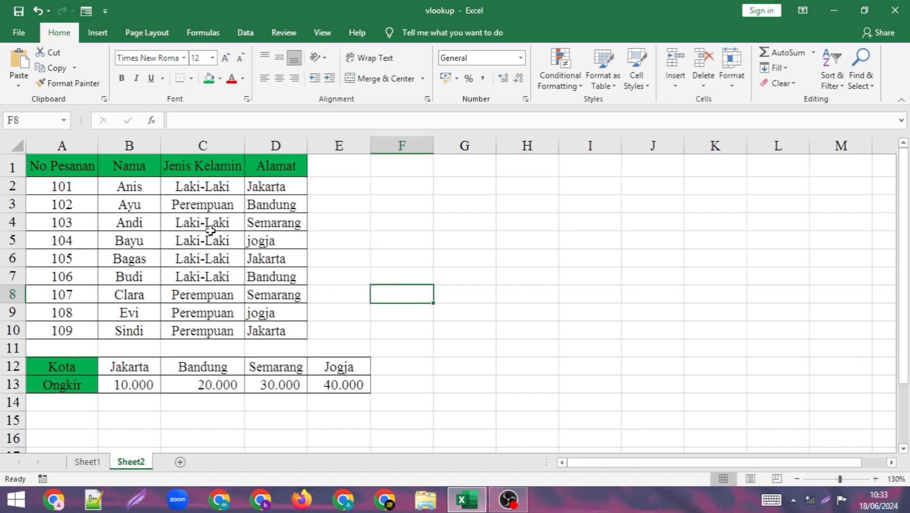
click(85, 461)
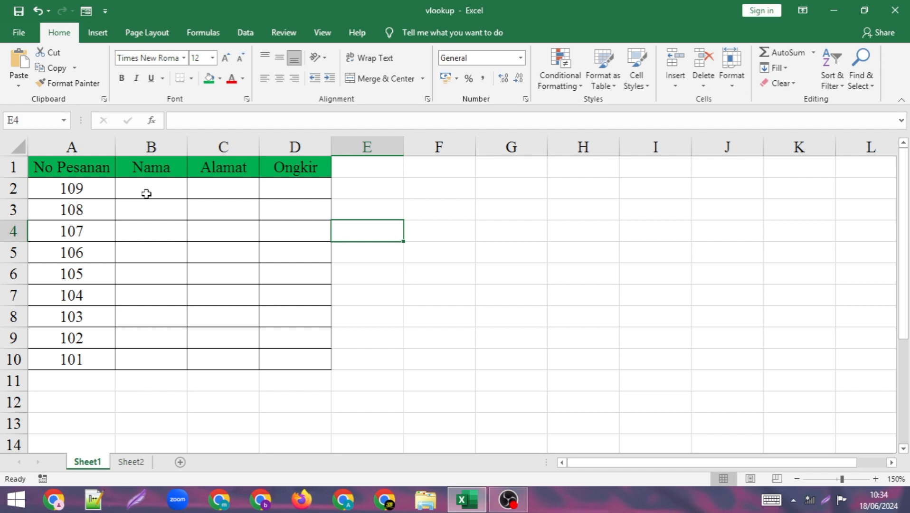
click(133, 463)
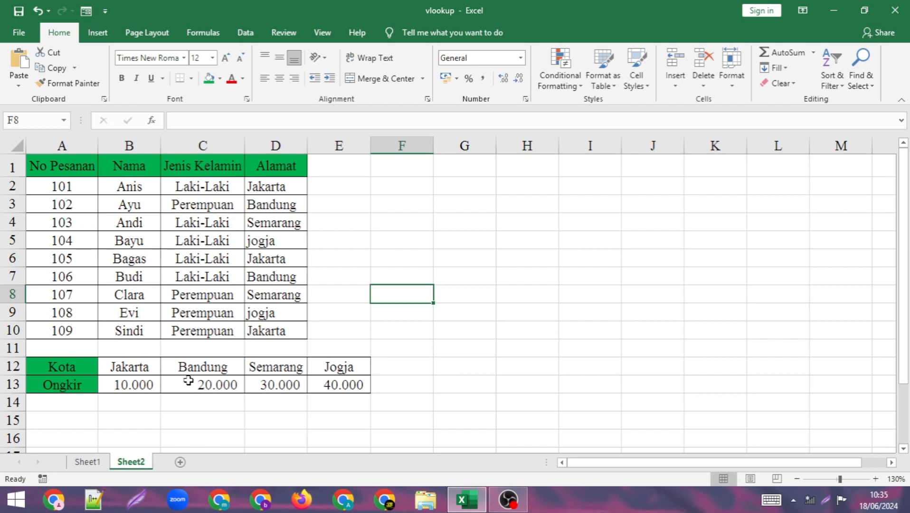
click(87, 461)
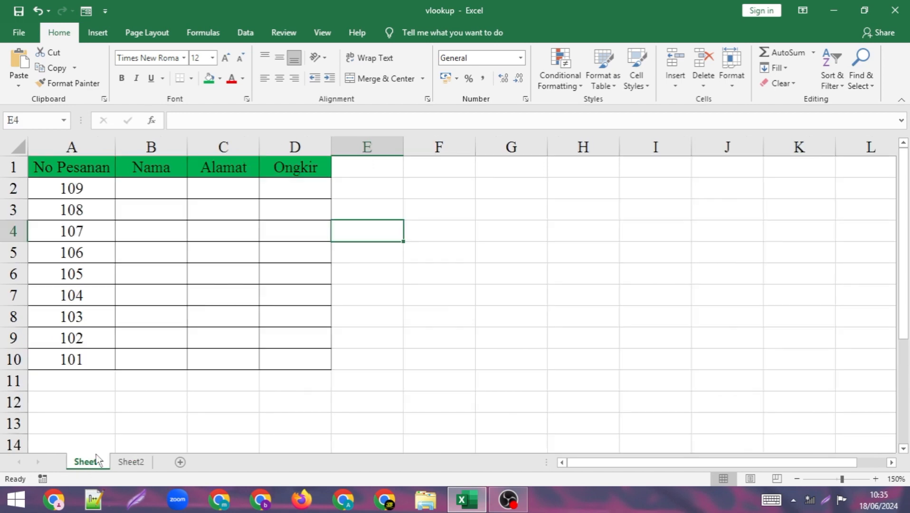
Step: Start a VLOOKUP formula in the first Nama cell, B2, with order number cell A2 as the lookup value
click(160, 191)
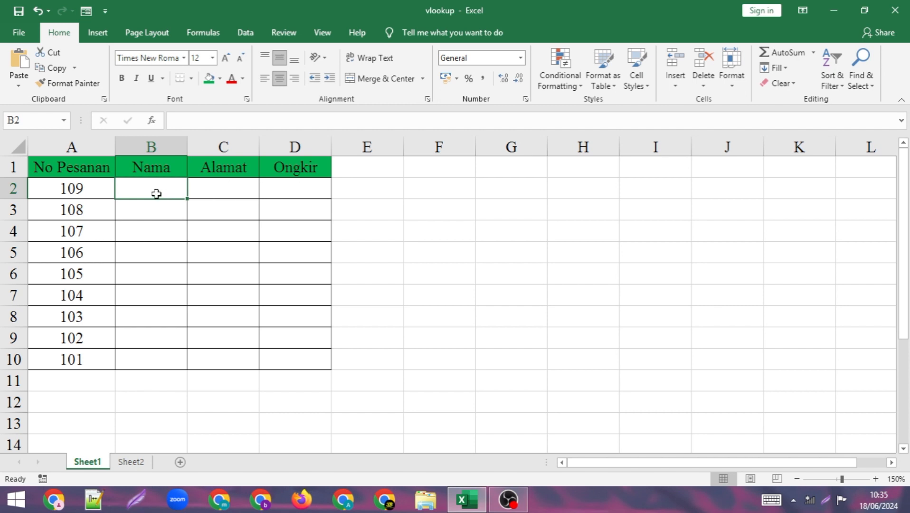
text(=)
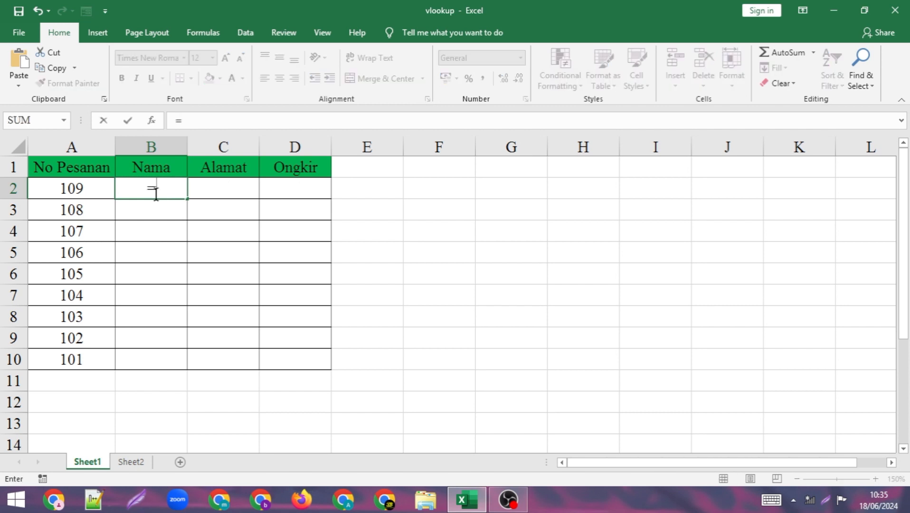
text(vl)
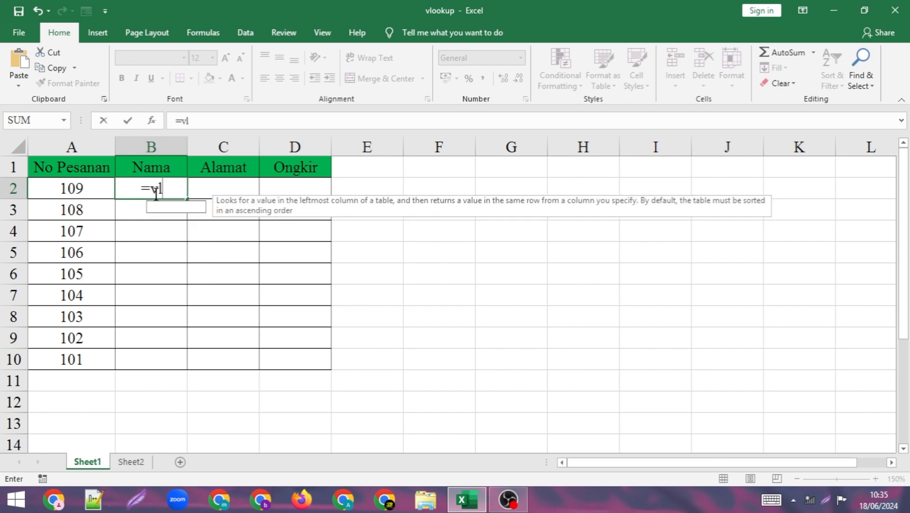
text(ookup()
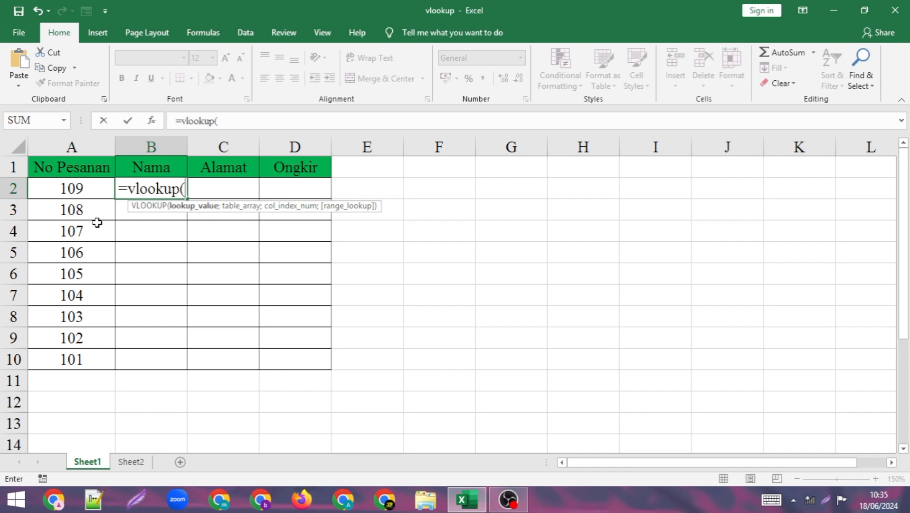
click(69, 189)
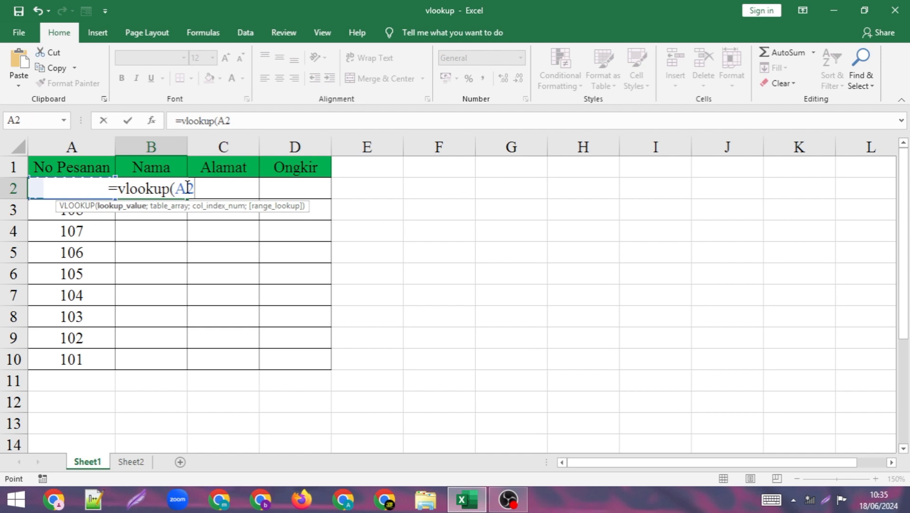
text(;)
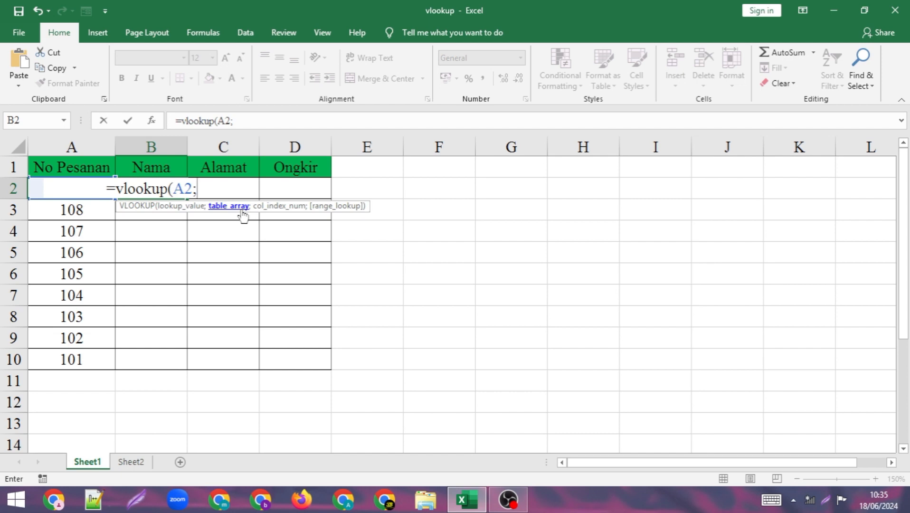
Step: Set the table array to Sheet2 range A1:D10 and make it absolute as $A$1:$D$10
click(132, 467)
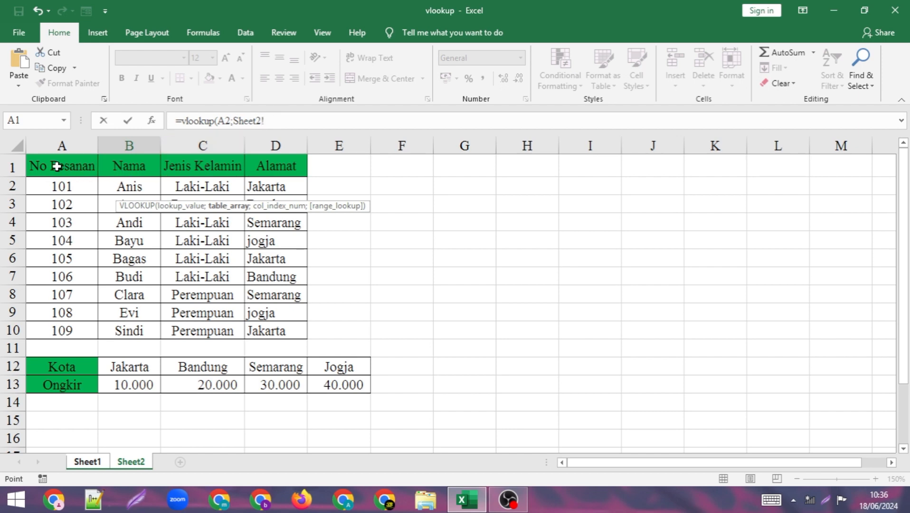
drag(56, 166, 276, 335)
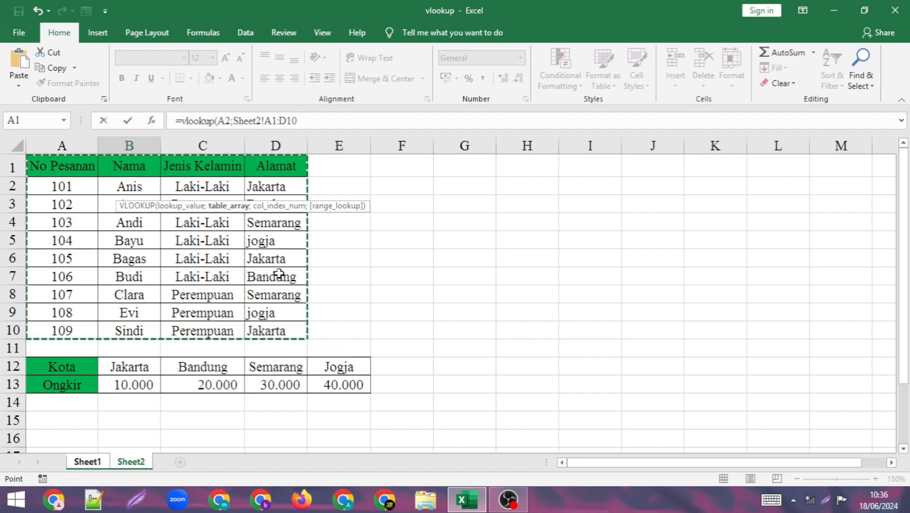
key(F4)
key(F4)
key(F4)
key(F4)
key(F4)
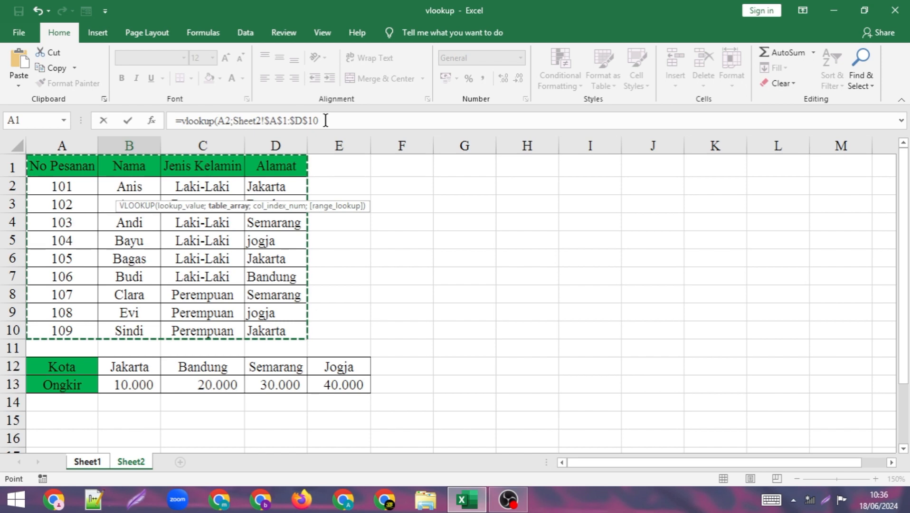
Step: Complete the Nama lookup with column index 2 and range lookup 0 for an exact match
text(;2)
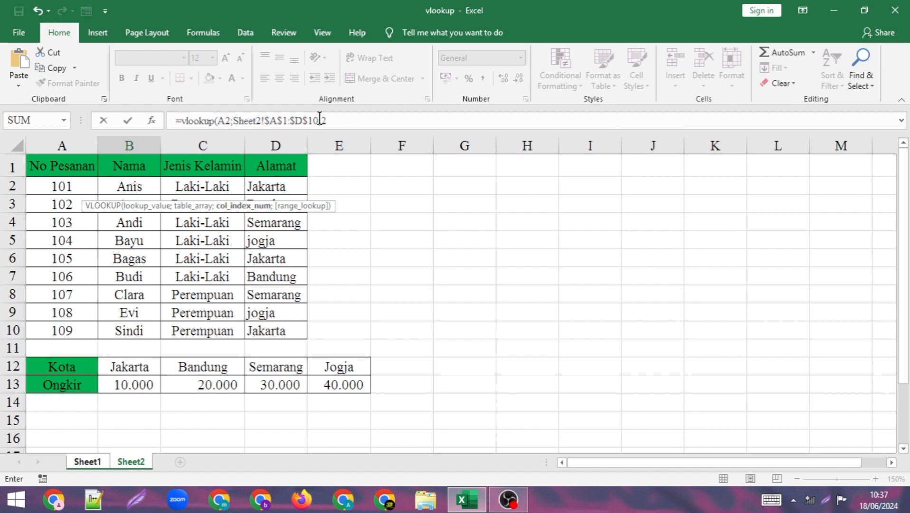
text(;)
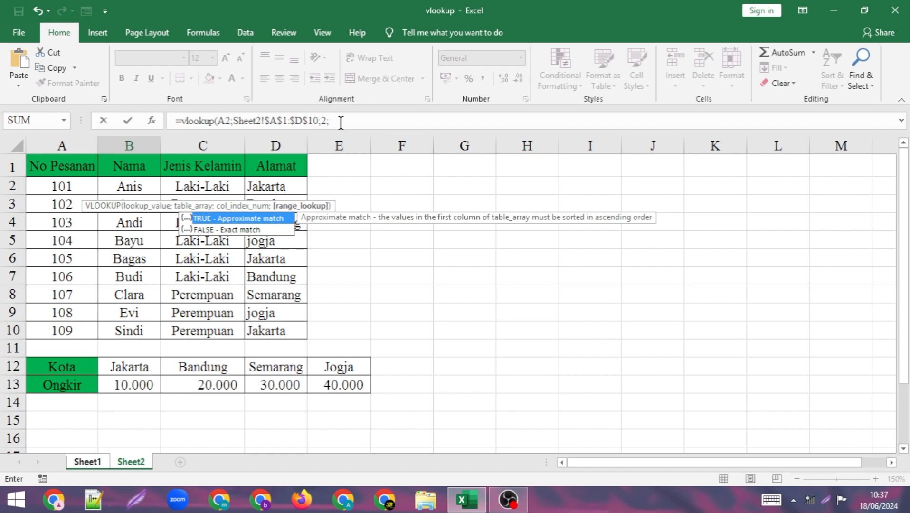
text(0)
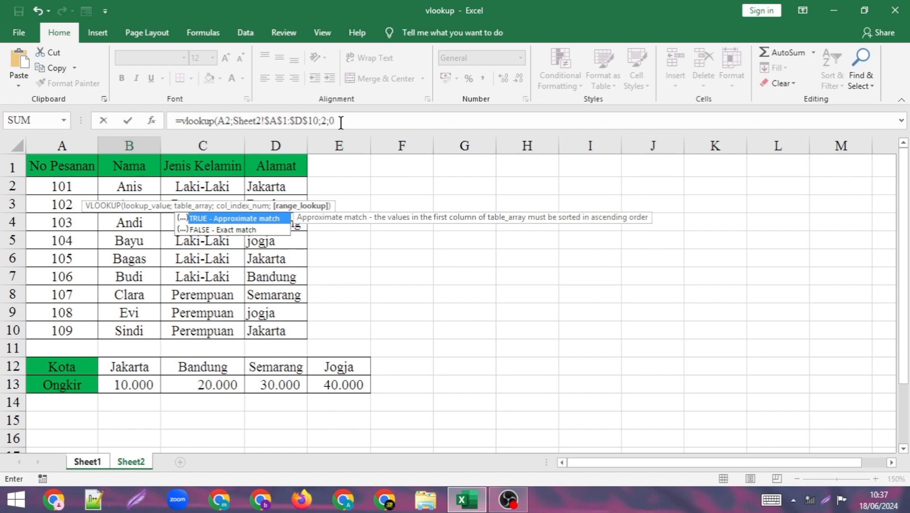
text())
key(Return)
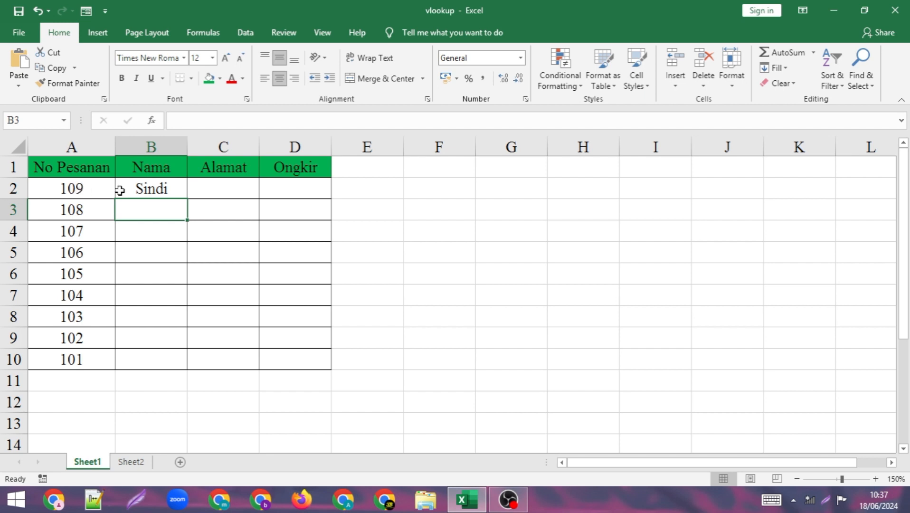
Step: Fill the Nama formula from B2 down through B10 and check the names against Sheet2
click(170, 184)
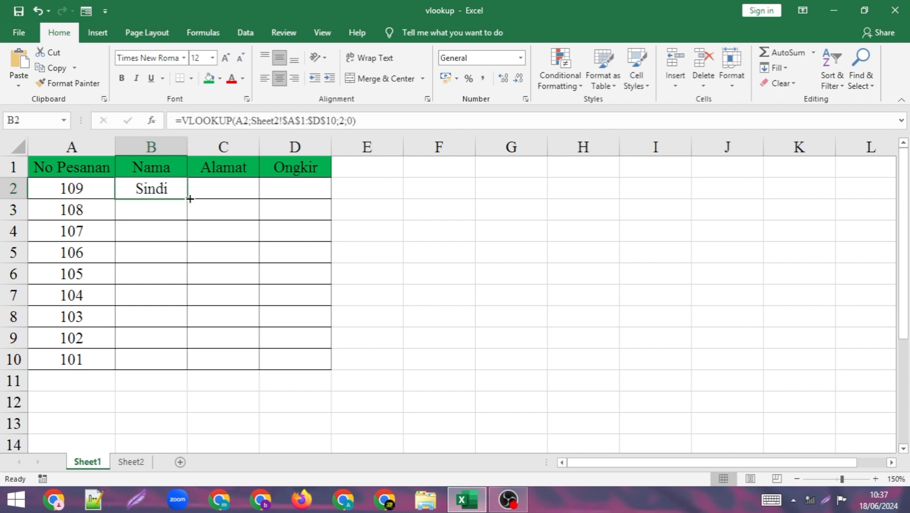
double_click(190, 198)
click(170, 270)
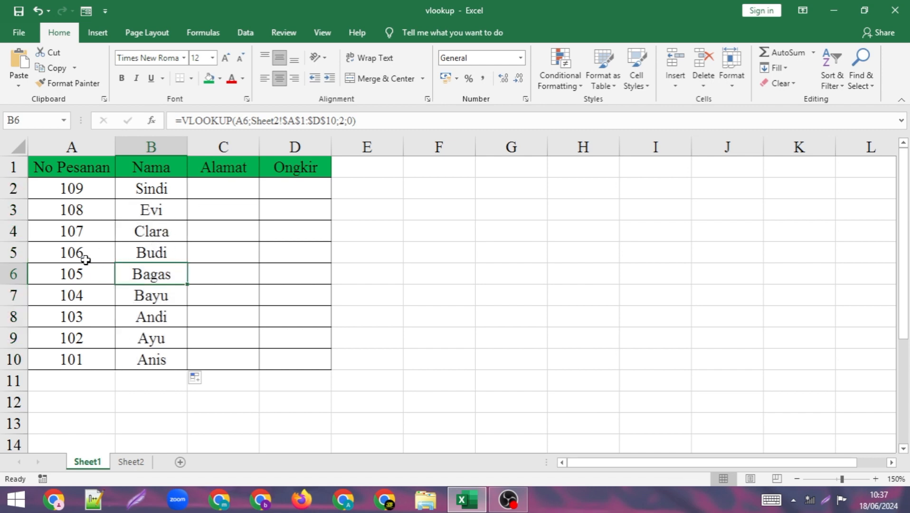
click(132, 461)
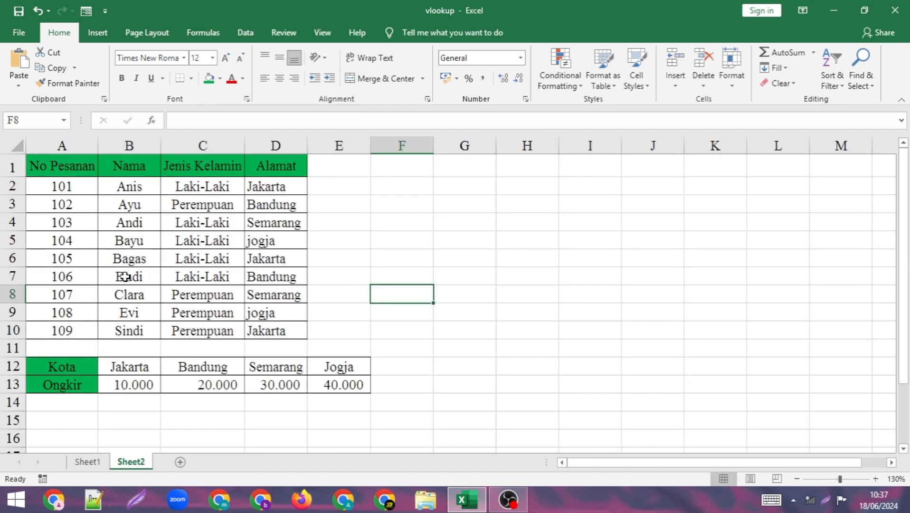
click(89, 462)
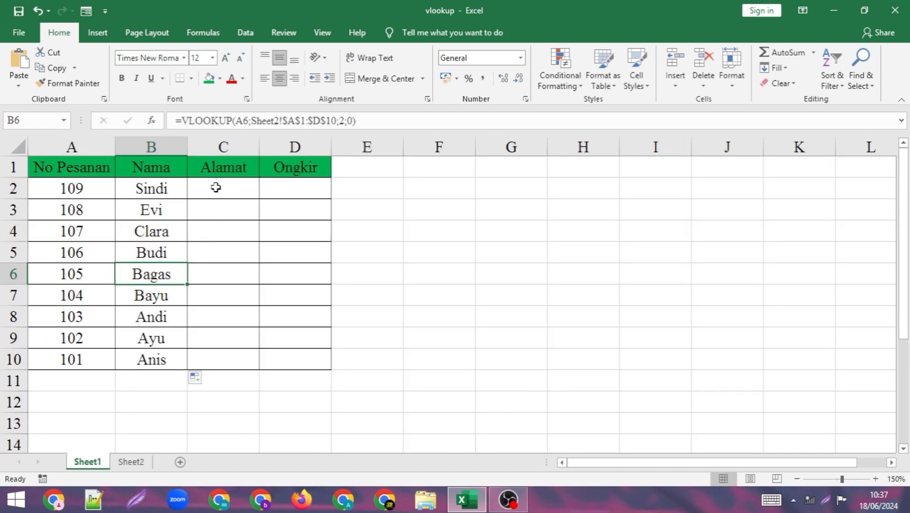
Step: Copy the full VLOOKUP formula text from cell B2 on Sheet1, leaving the cell unchanged
click(138, 463)
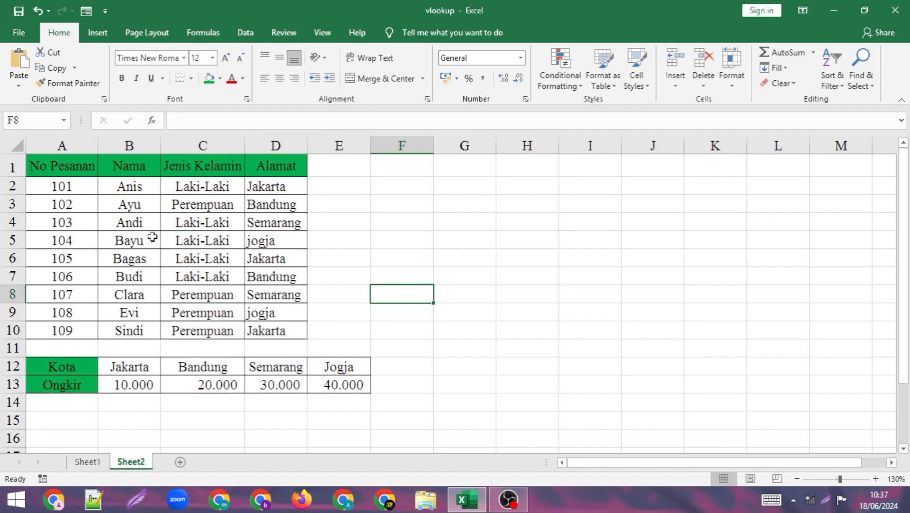
click(82, 462)
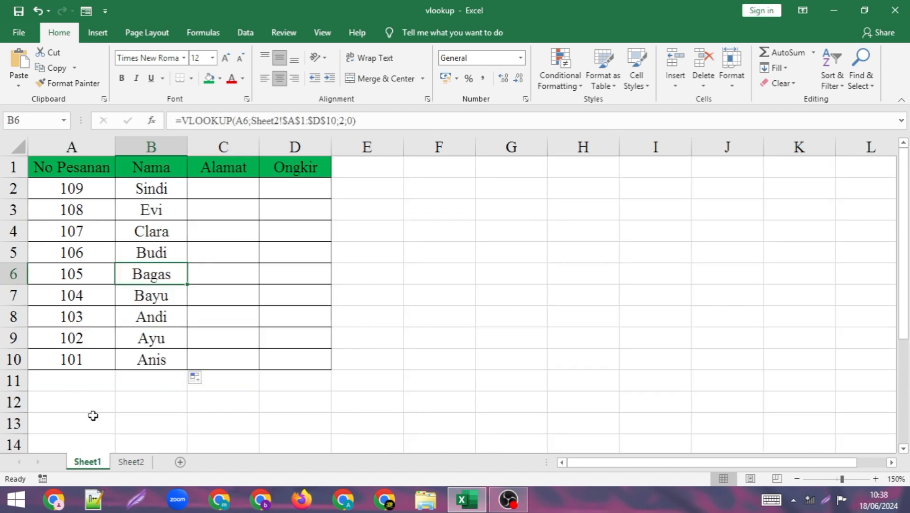
double_click(164, 186)
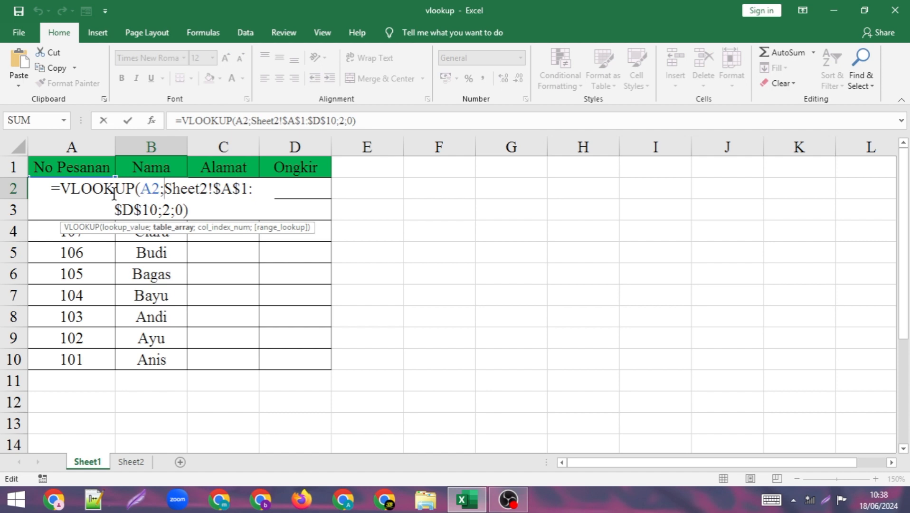
drag(189, 209, 47, 184)
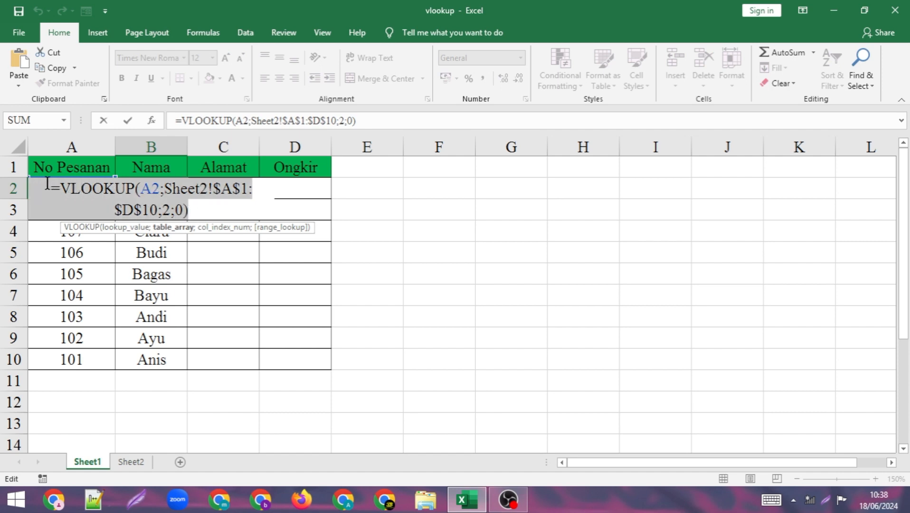
right_click(98, 195)
click(132, 217)
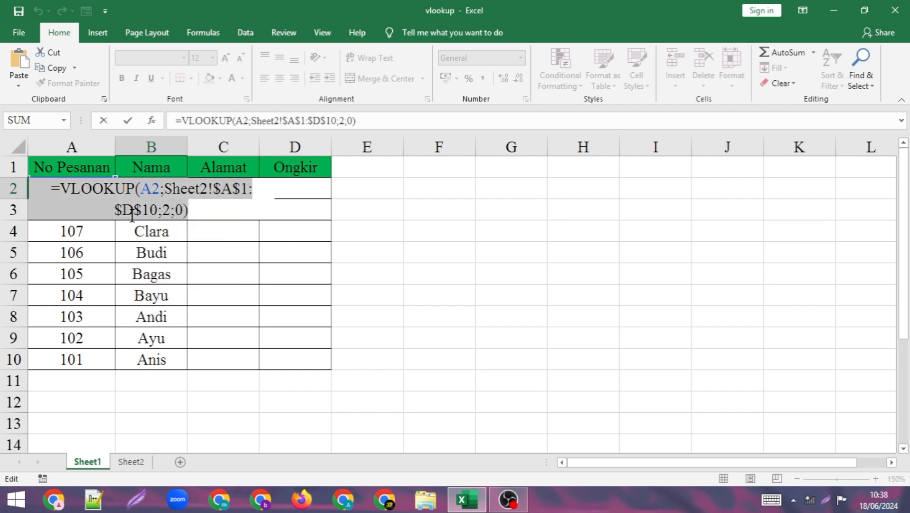
key(Return)
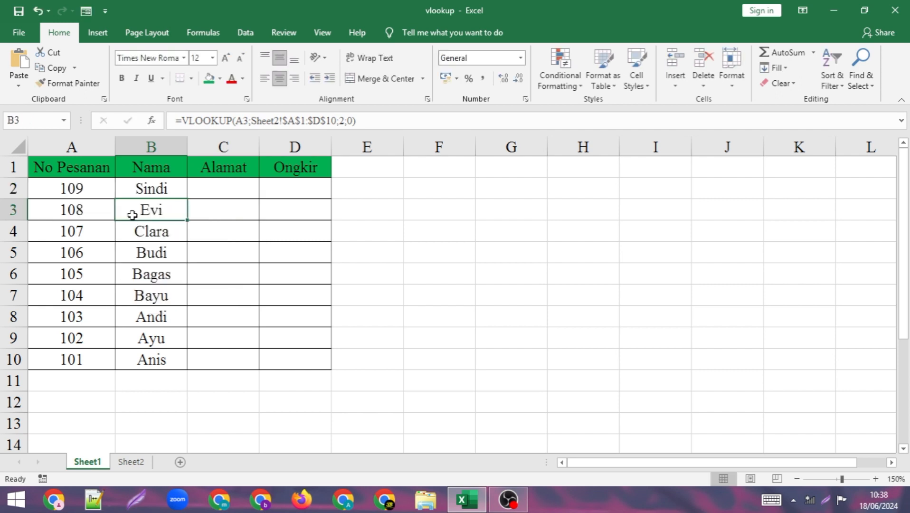
Step: Check the Alamat column's position on Sheet2 and enter the copied formula =VLOOKUP(A2;Sheet2!$A$1:$D$10;2;0) in Sheet1 cell C2
click(224, 188)
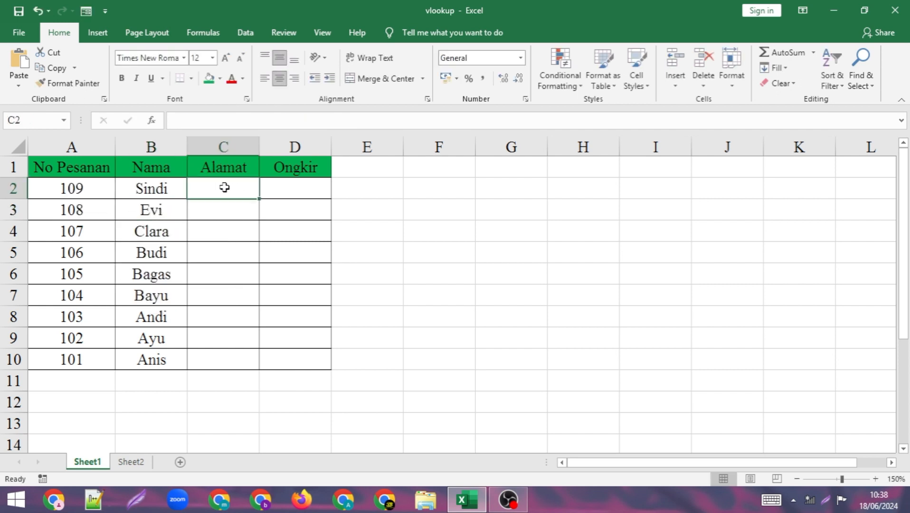
click(130, 461)
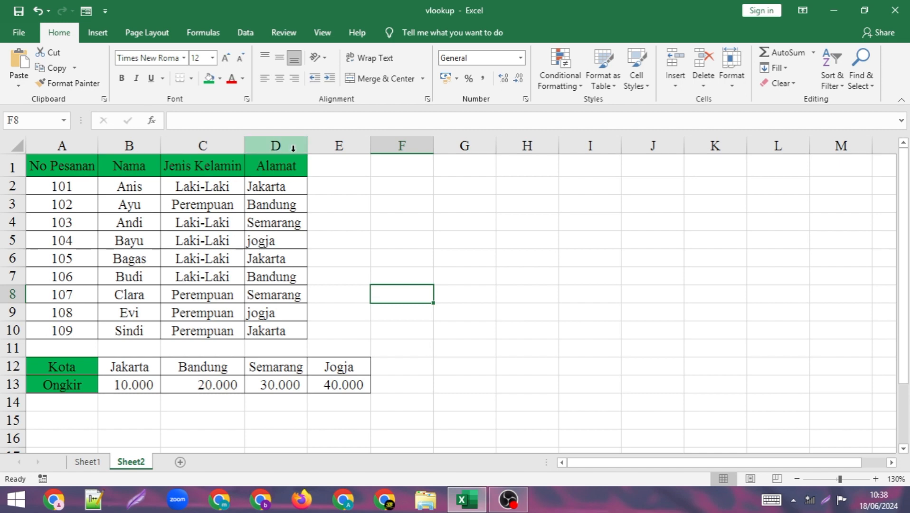
click(89, 462)
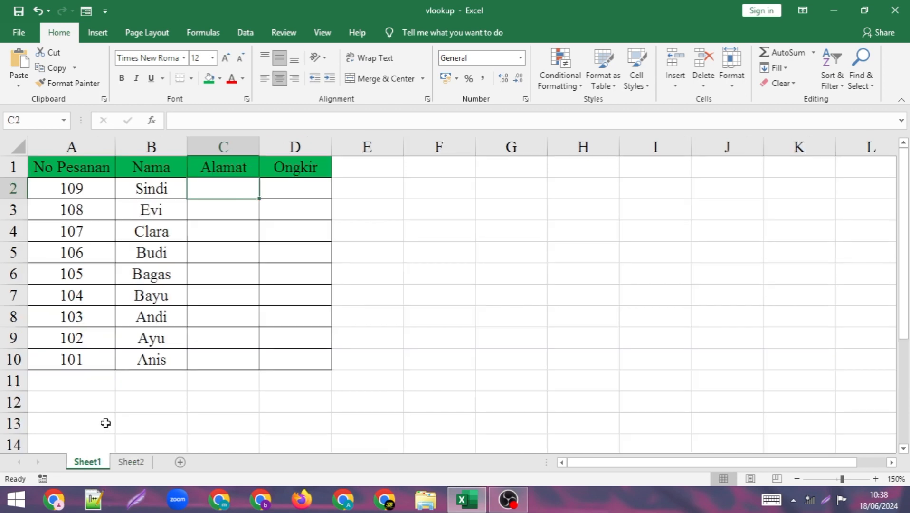
double_click(235, 187)
text(=VLOOKUP(A2;Sheet2!$A$1:$D$10;2;0))
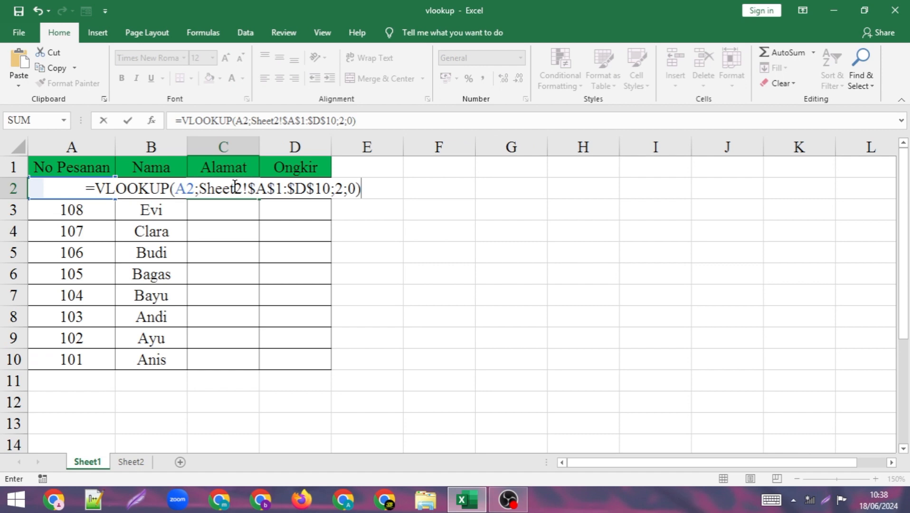
key(Return)
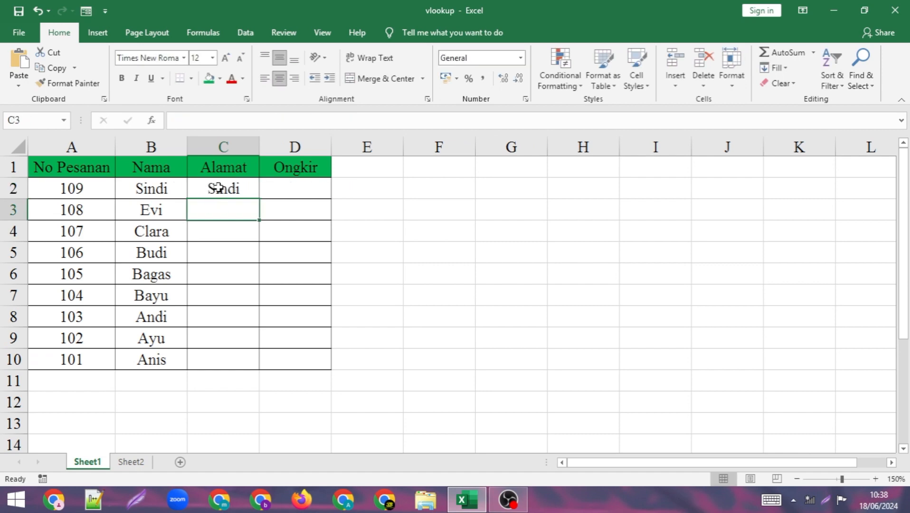
Step: Change the column index of the Alamat lookup formula in C2 to 4
double_click(236, 190)
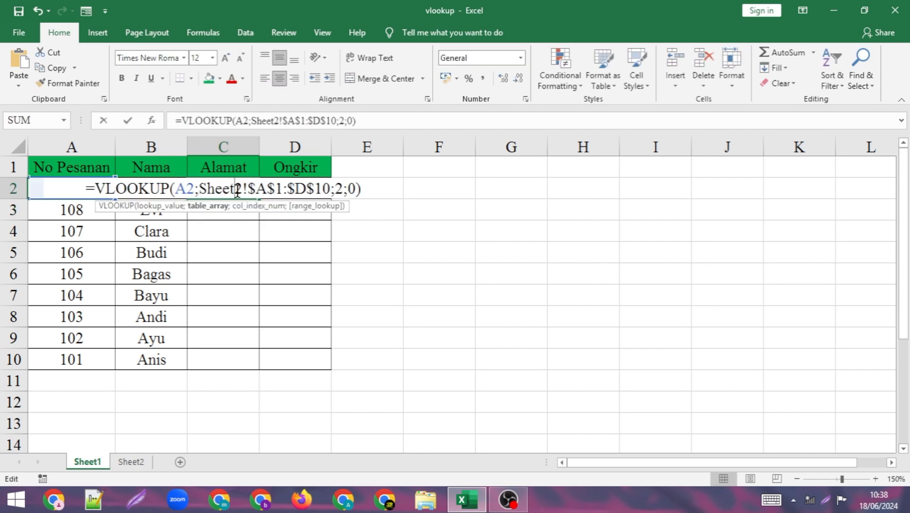
click(344, 190)
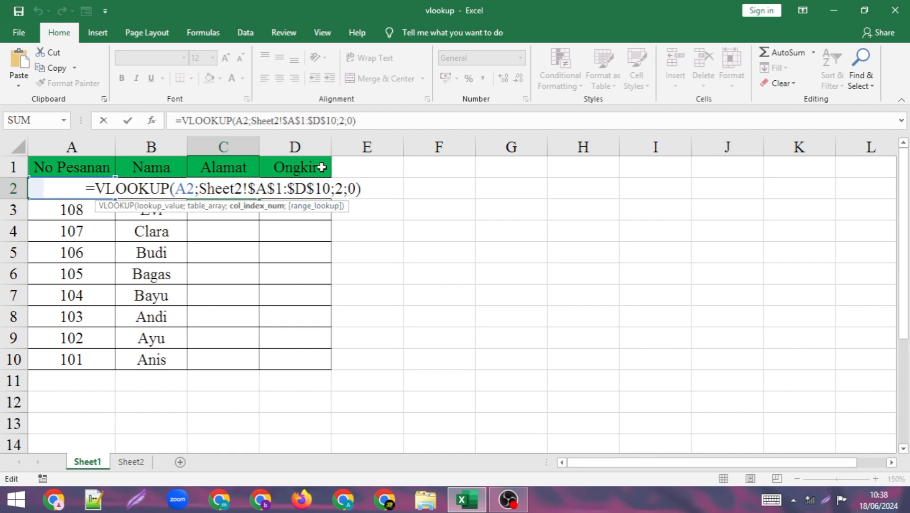
key(BackSpace)
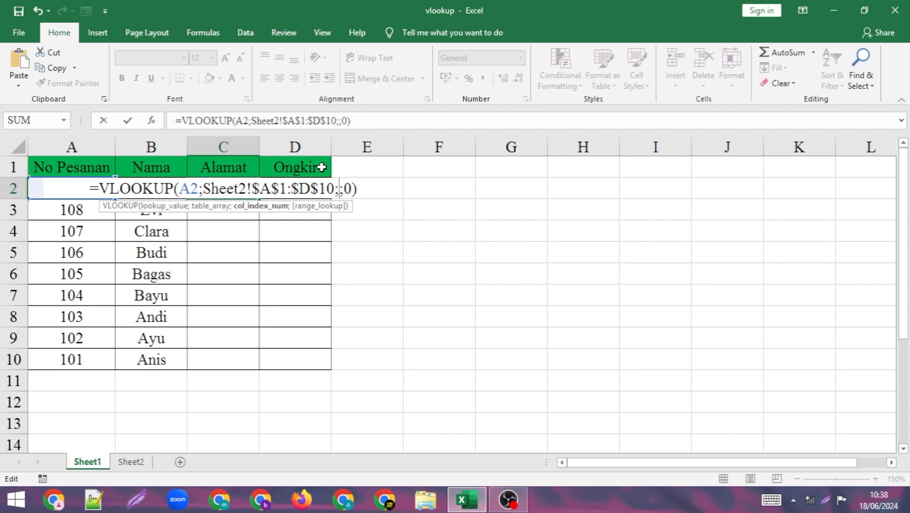
text(4)
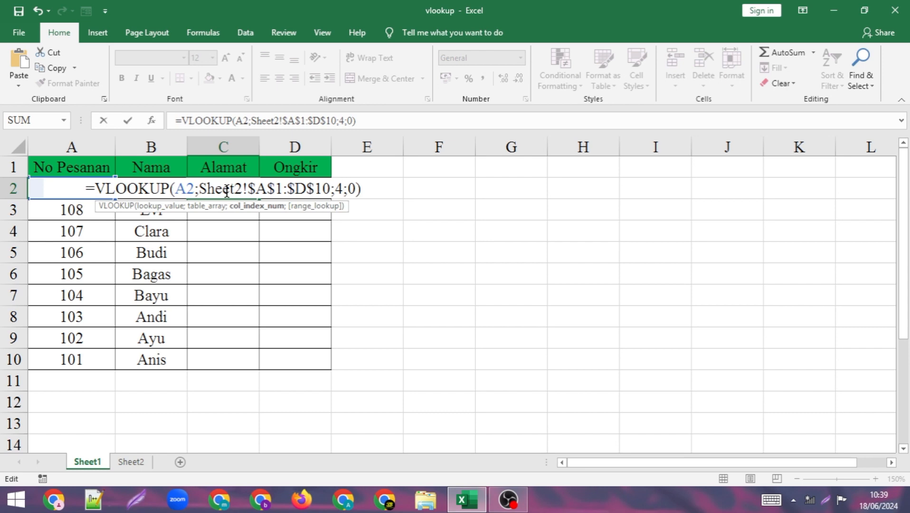
key(Return)
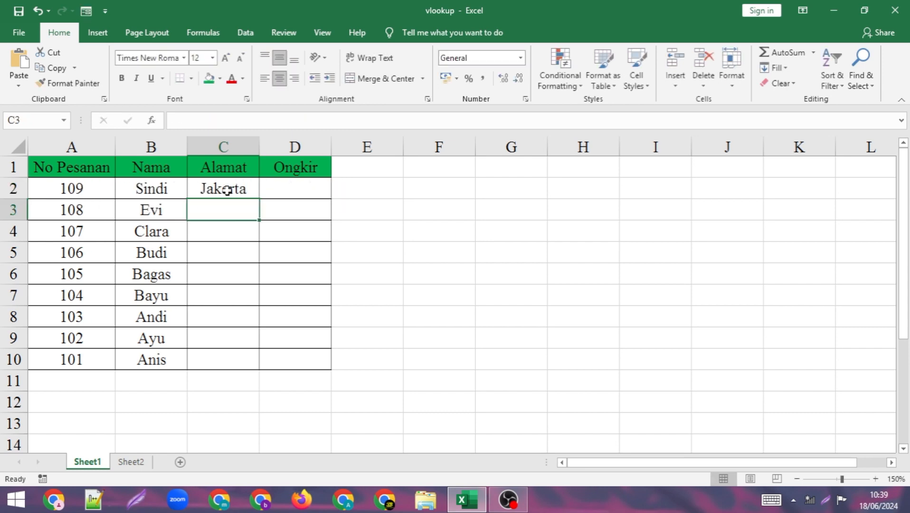
Step: Fill the Alamat formula from C2 down through C10 and check the addresses against the table on Sheet2
click(227, 190)
double_click(260, 198)
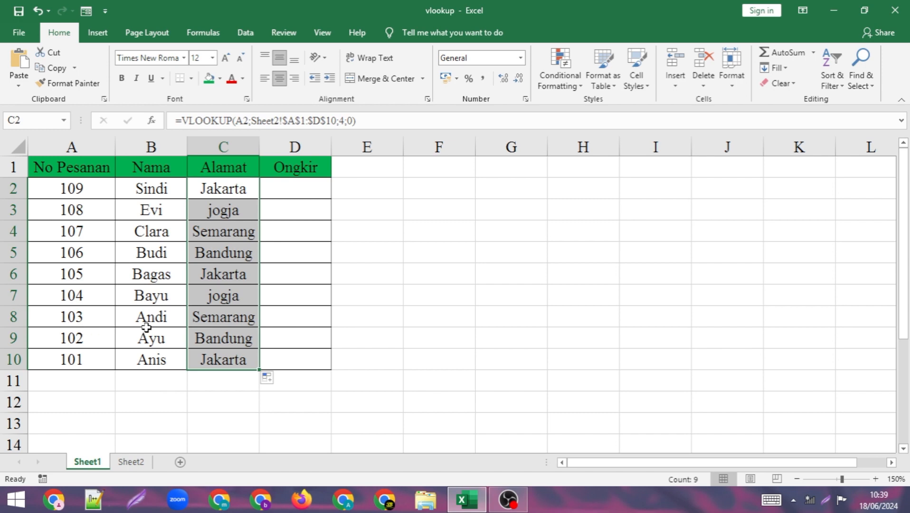
click(131, 462)
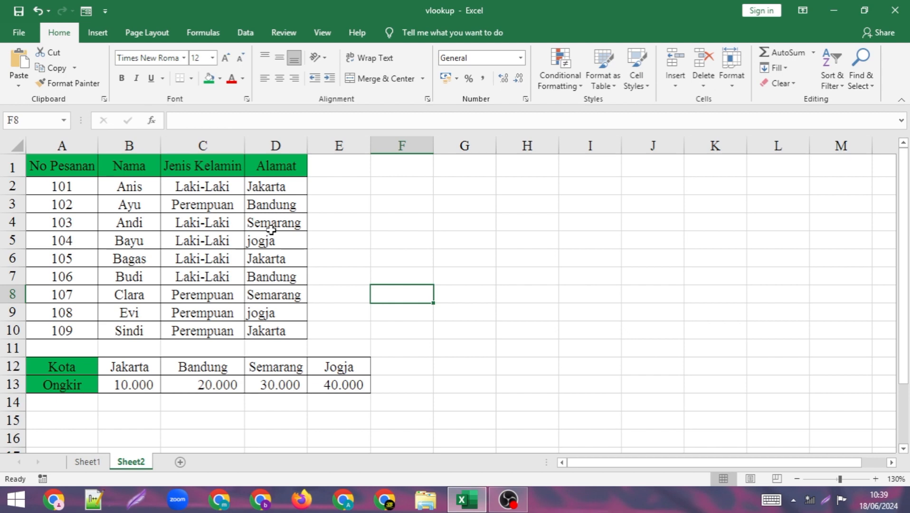
click(101, 460)
Step: Review the Kota and Ongkir table on Sheet2, and start an HLOOKUP formula in Sheet1 cell D2 with C2 as the lookup value
click(299, 196)
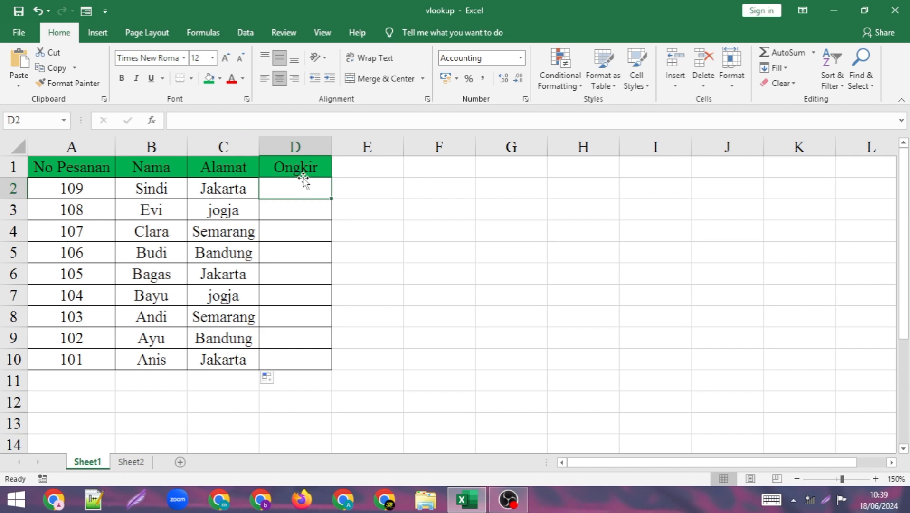
click(131, 462)
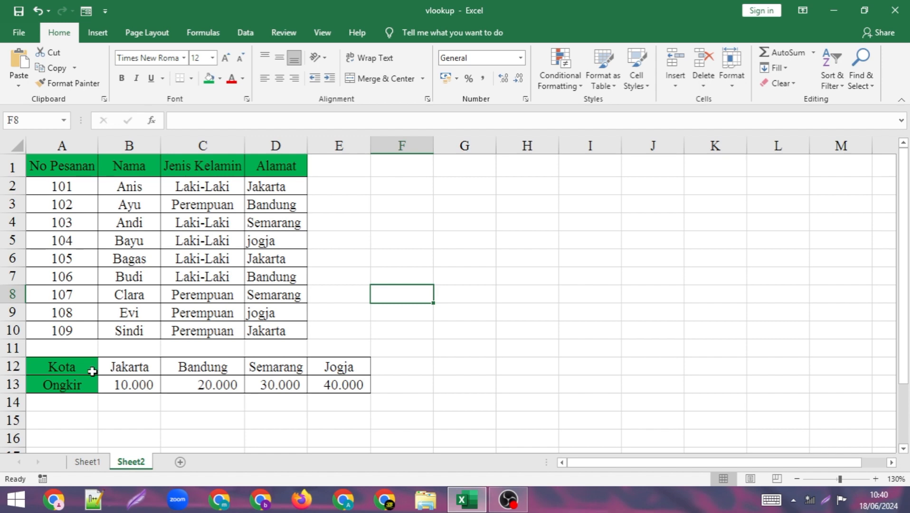
click(89, 461)
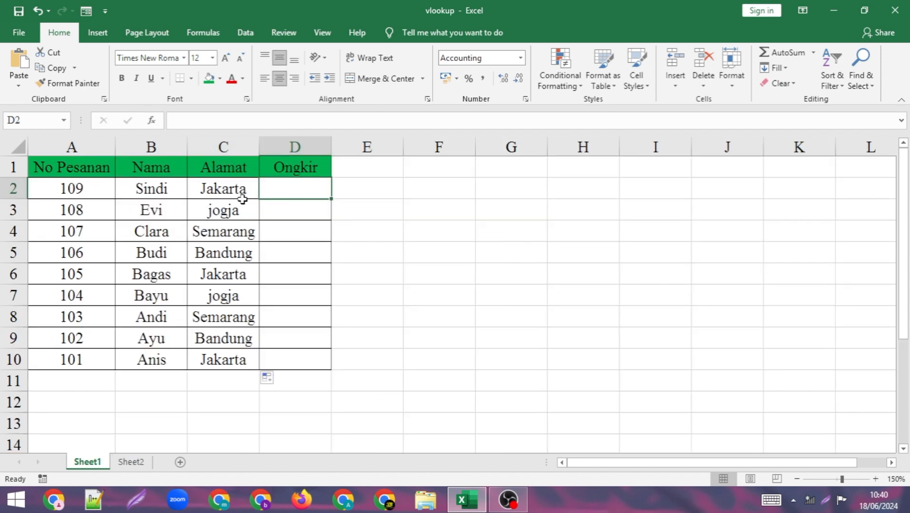
click(133, 461)
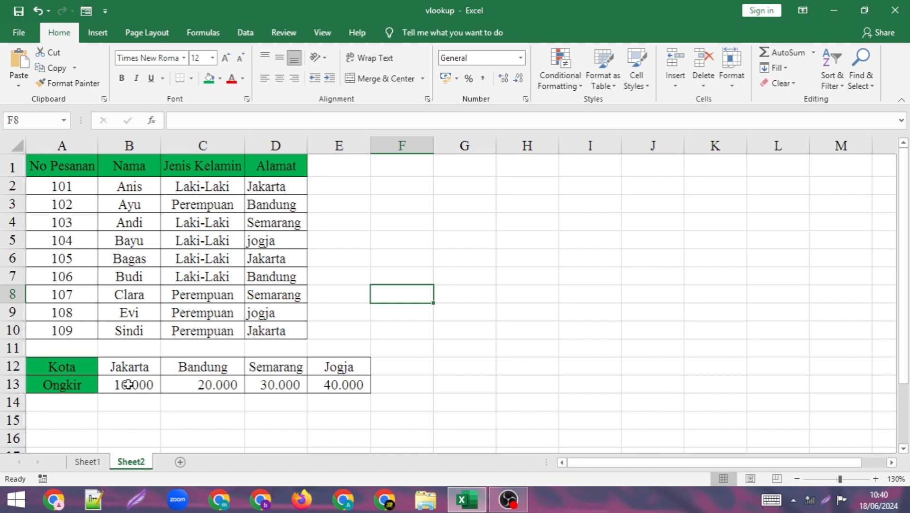
click(87, 462)
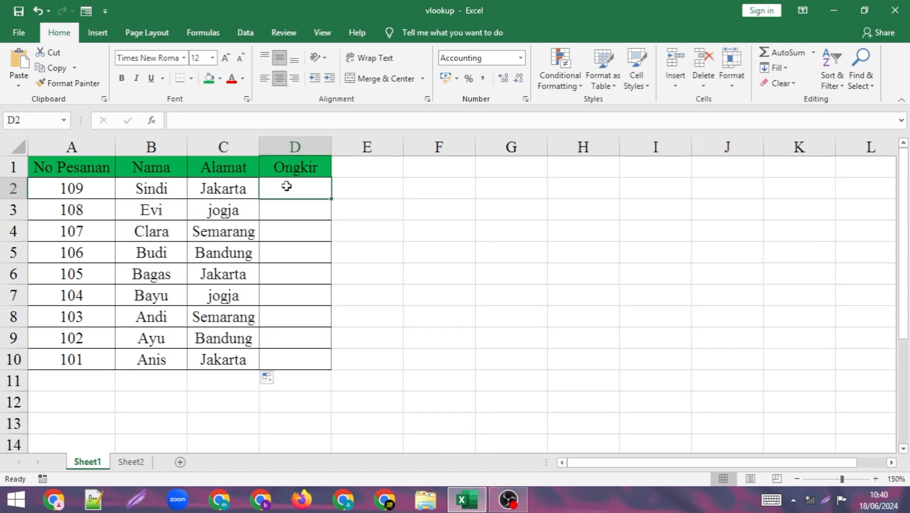
text(=)
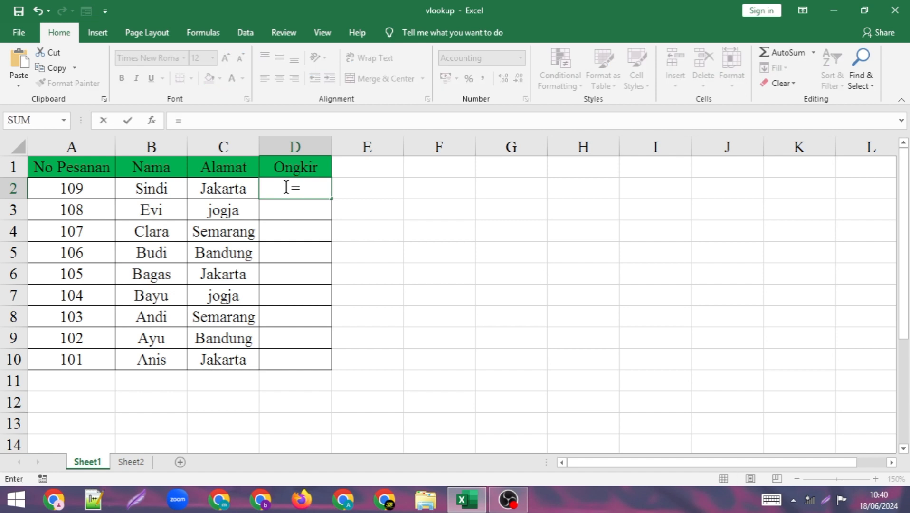
text(hl)
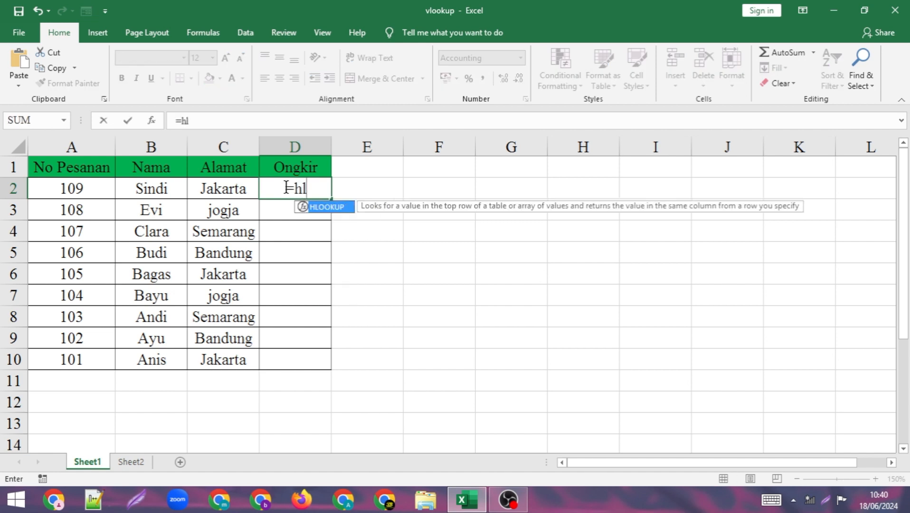
text(ookup)
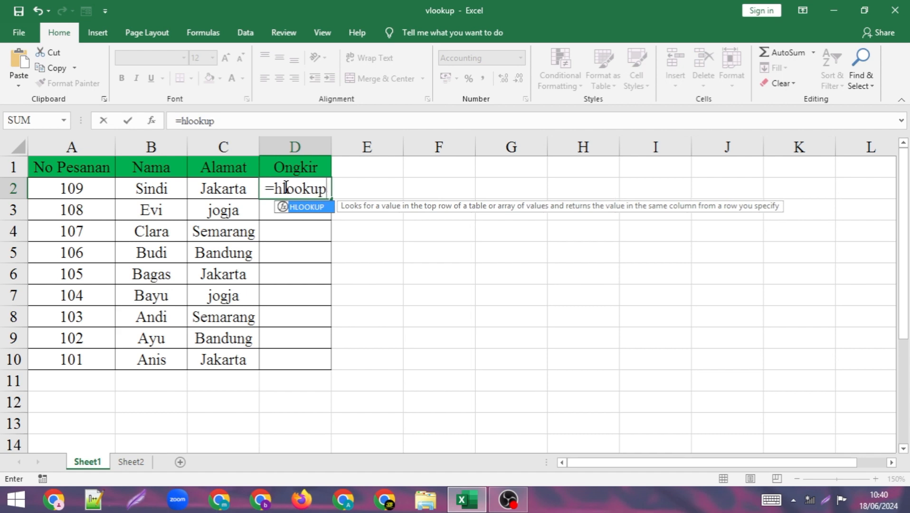
text(()
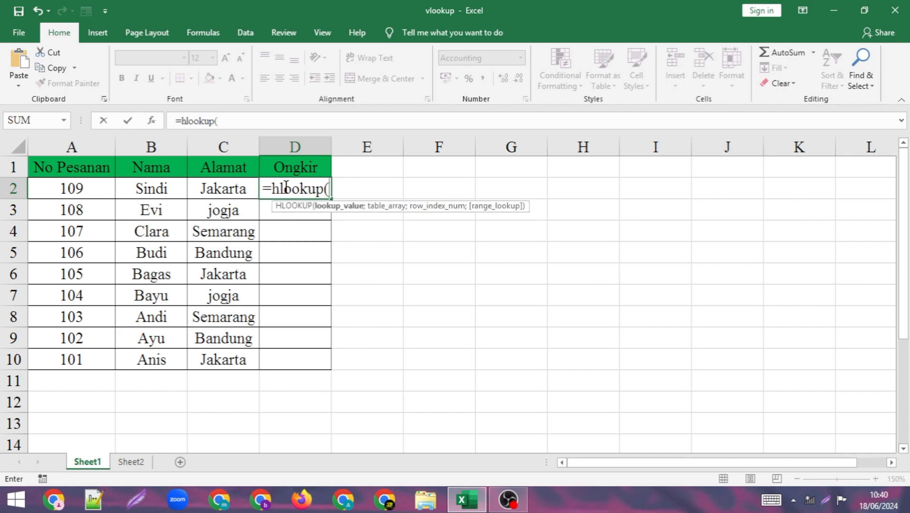
click(219, 191)
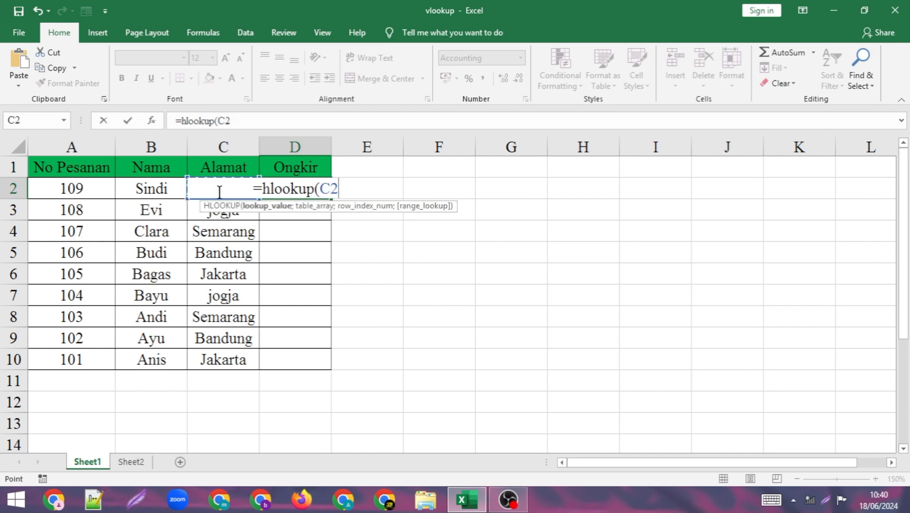
text(;)
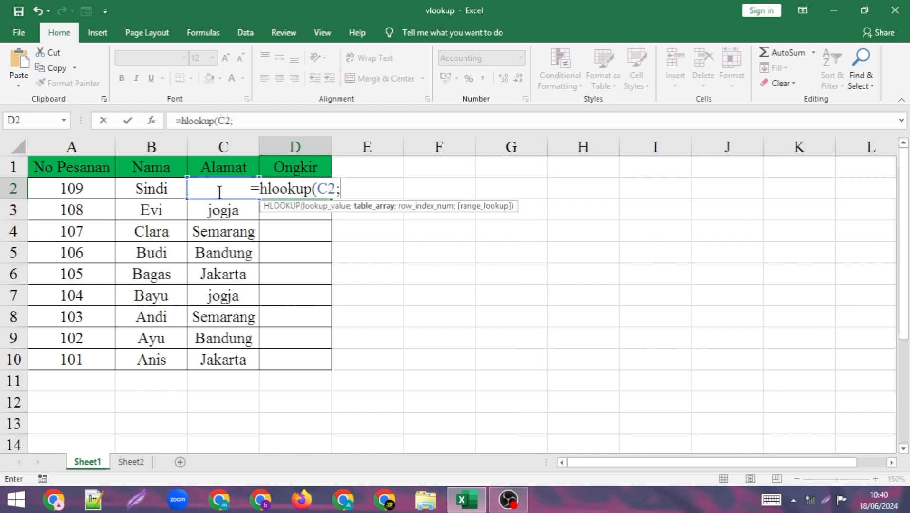
Step: Use the Kota and Ongkir table on Sheet2 as the HLOOKUP table array, locked as the absolute range $A$12:$E$13
click(130, 462)
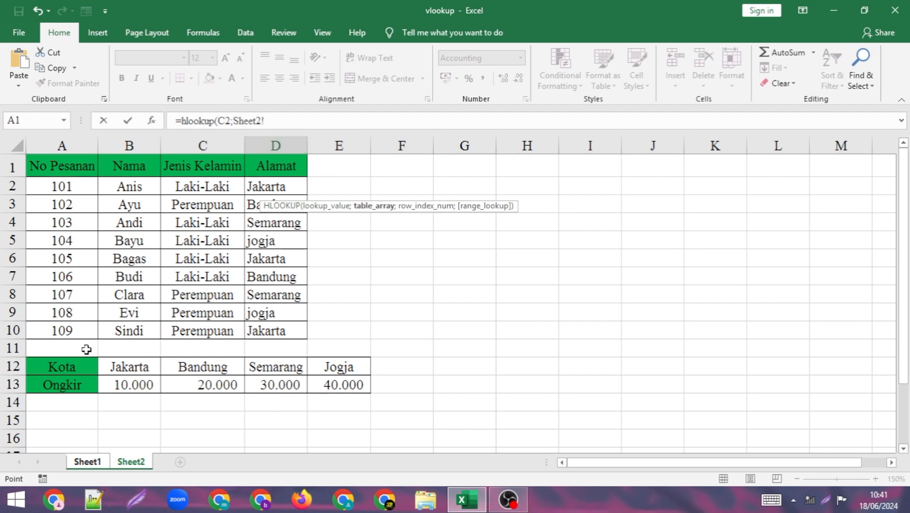
drag(66, 363, 346, 389)
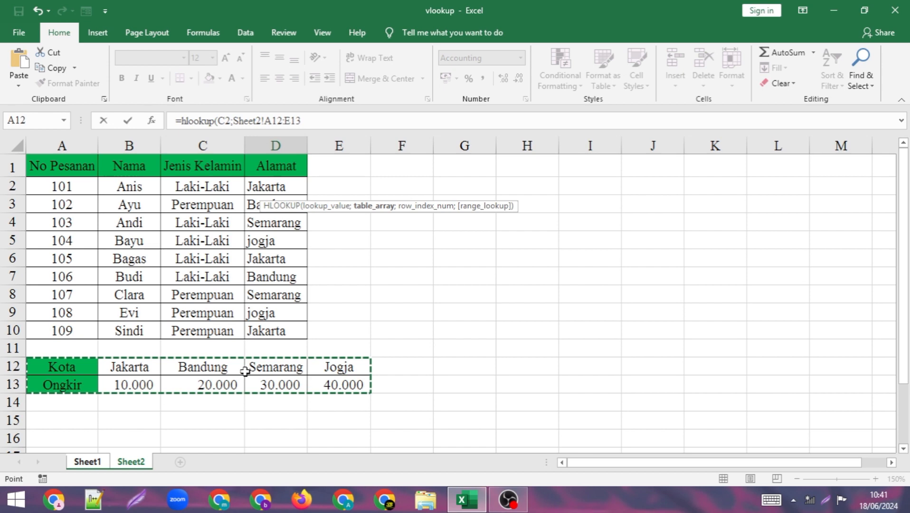
key(F4)
text(;)
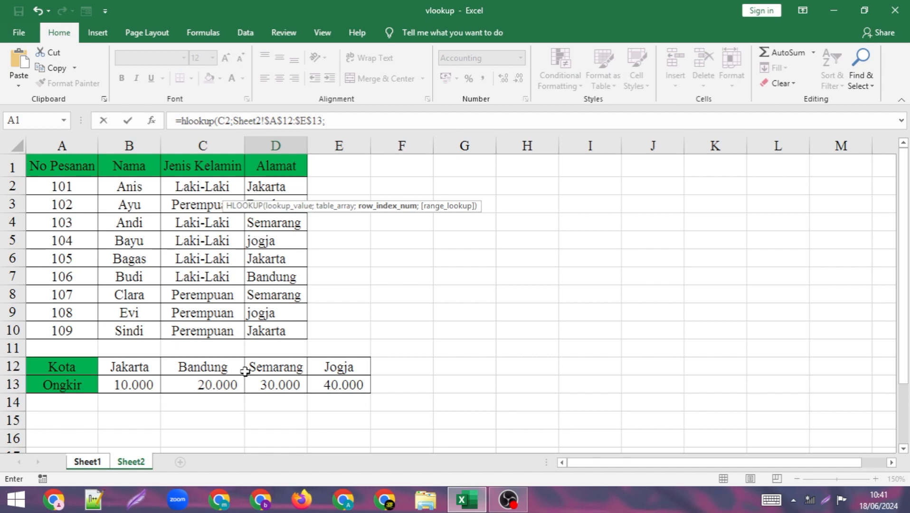
Step: Complete the Ongkir lookup with row index 2 and range lookup 0 for an exact match
text(2)
text(;)
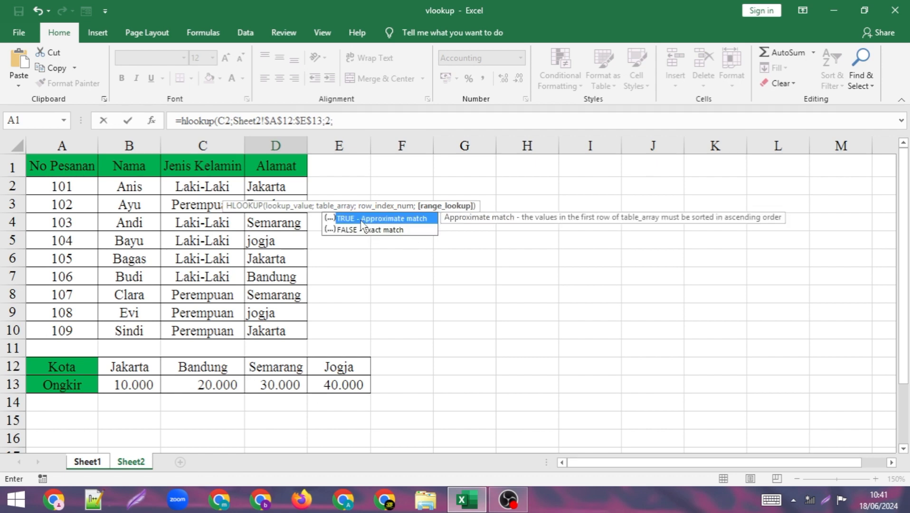
text(0)
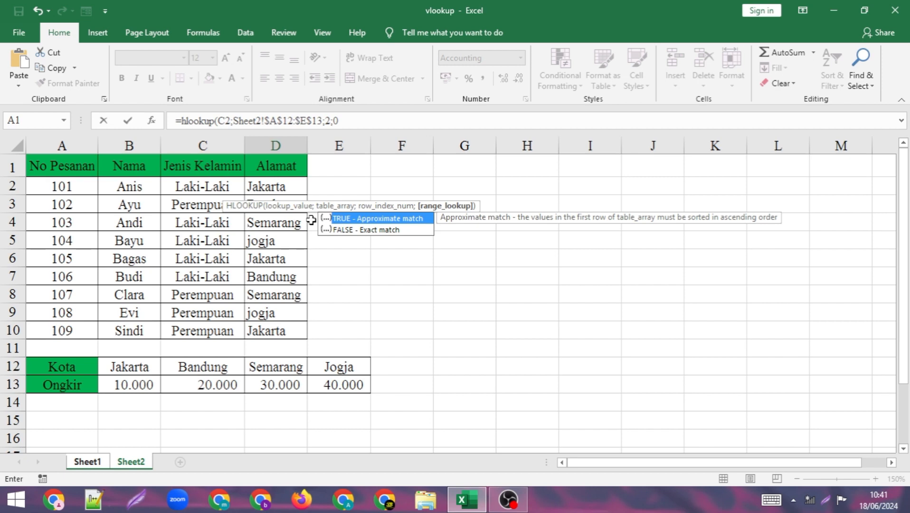
text())
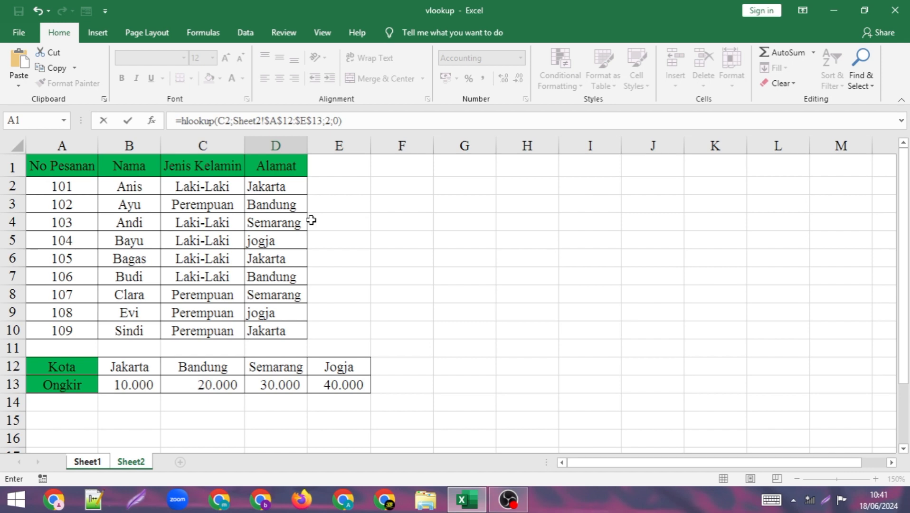
key(Return)
Step: Fill the Ongkir formula from D2 down through D10 and check the shipping costs against the Kota table on Sheet2
click(314, 190)
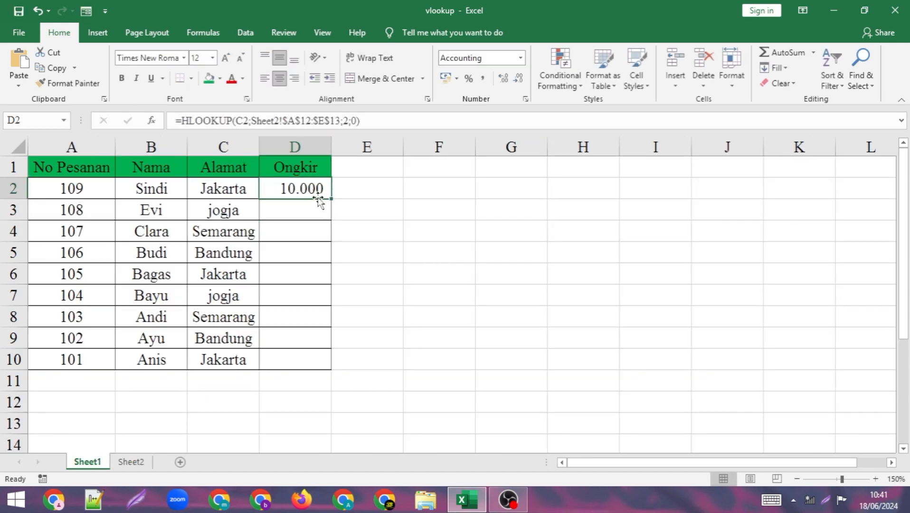
drag(332, 200, 332, 201)
double_click(332, 201)
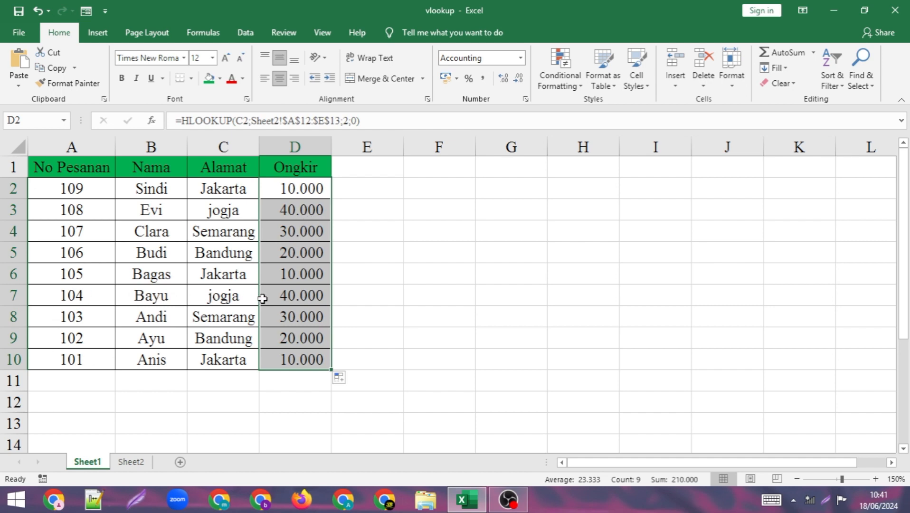
click(139, 465)
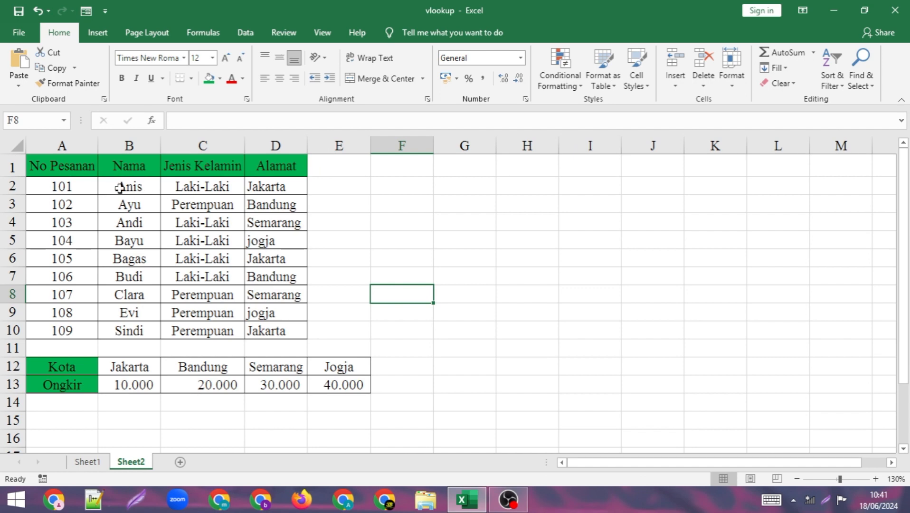
click(75, 465)
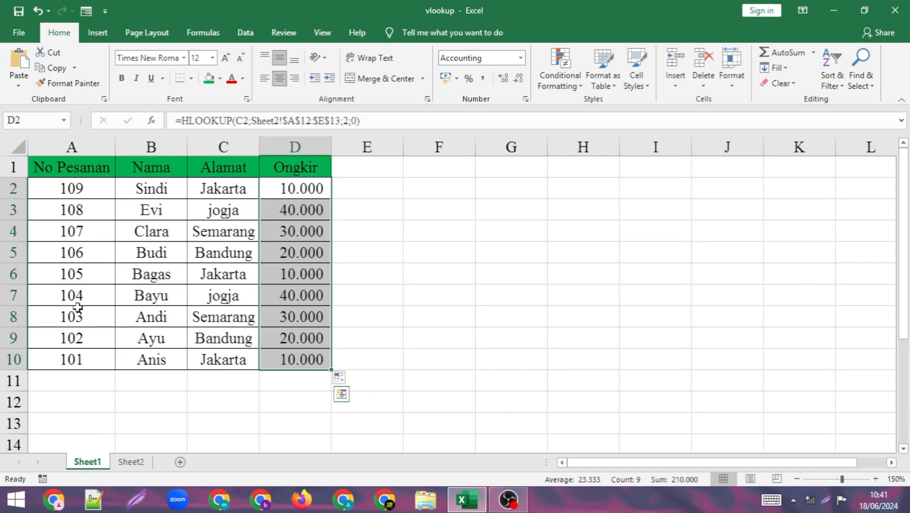
click(131, 461)
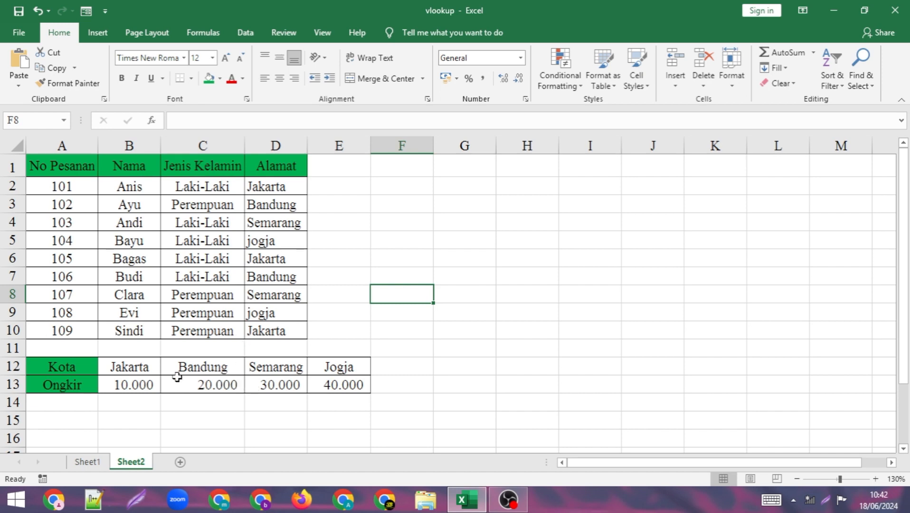
click(87, 461)
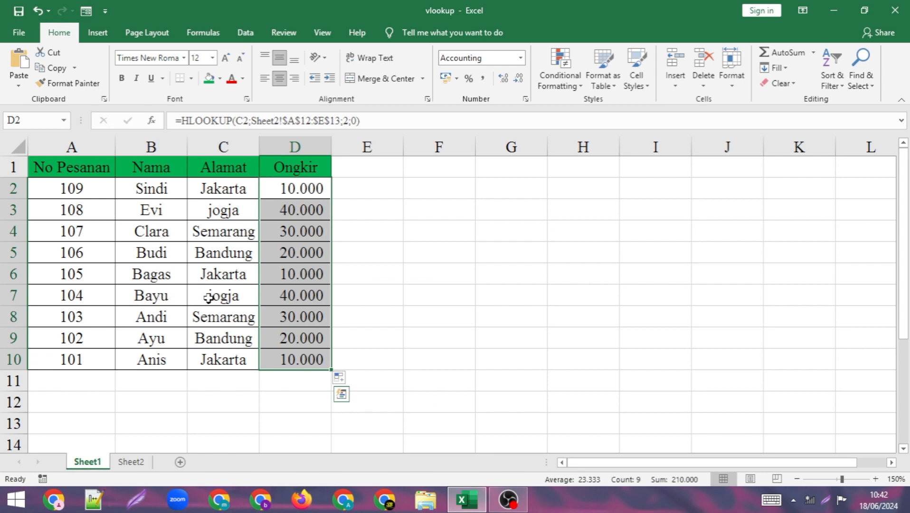
click(284, 300)
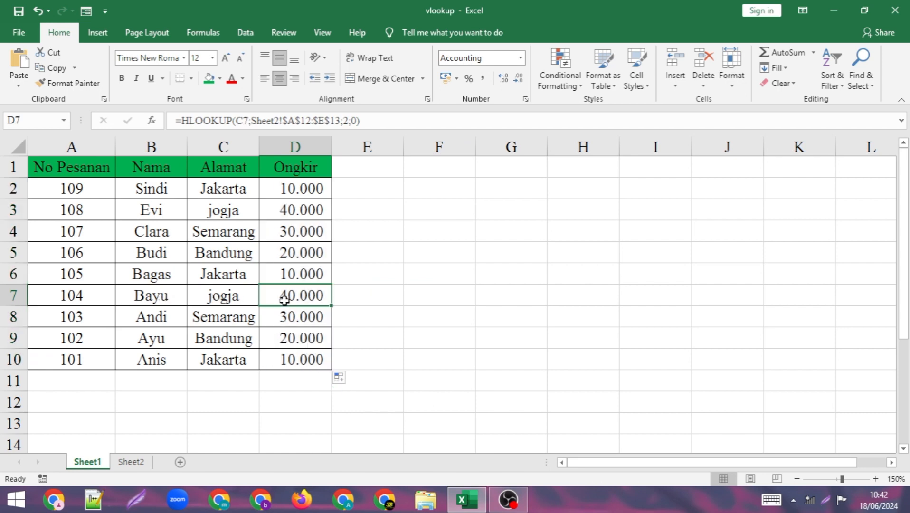